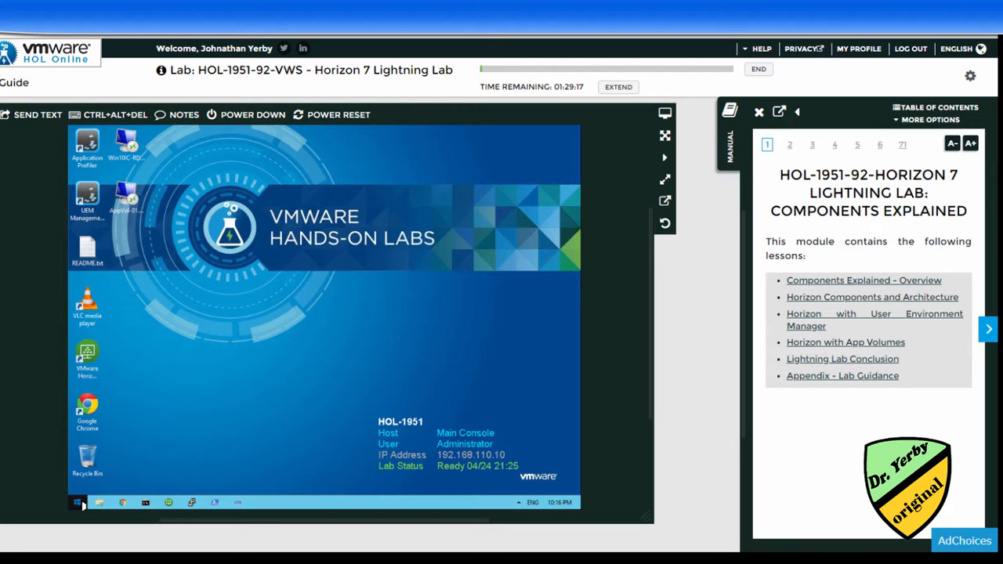
Briefly show and dismiss the program list, then read the Components Explained - Overview manual page.
left_click(78, 502)
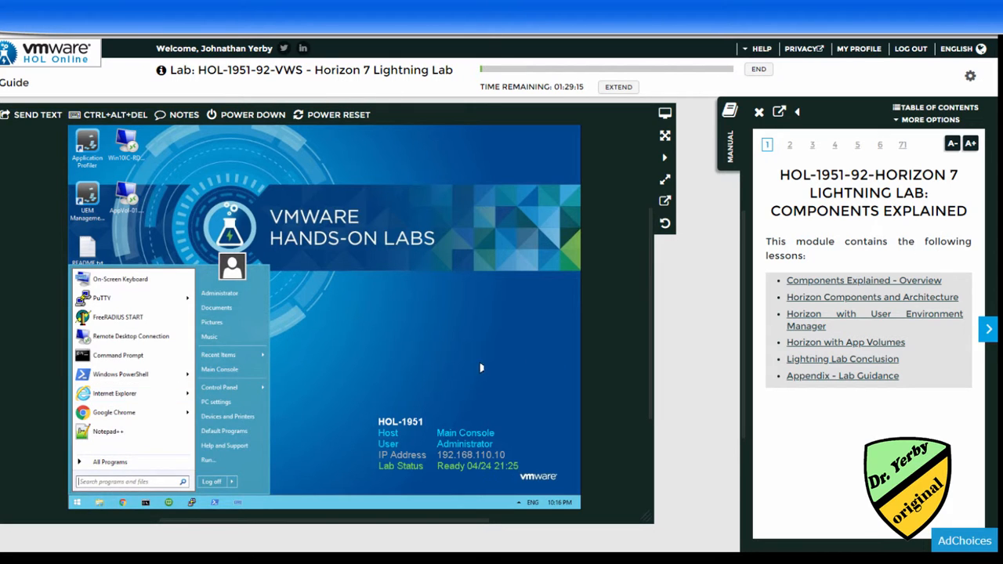
left_click(481, 367)
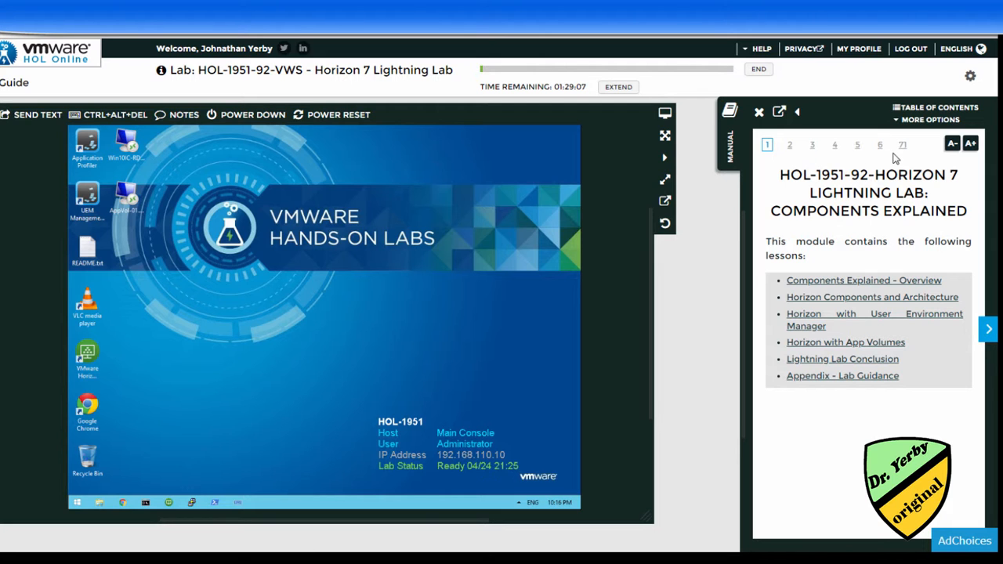
left_click(990, 333)
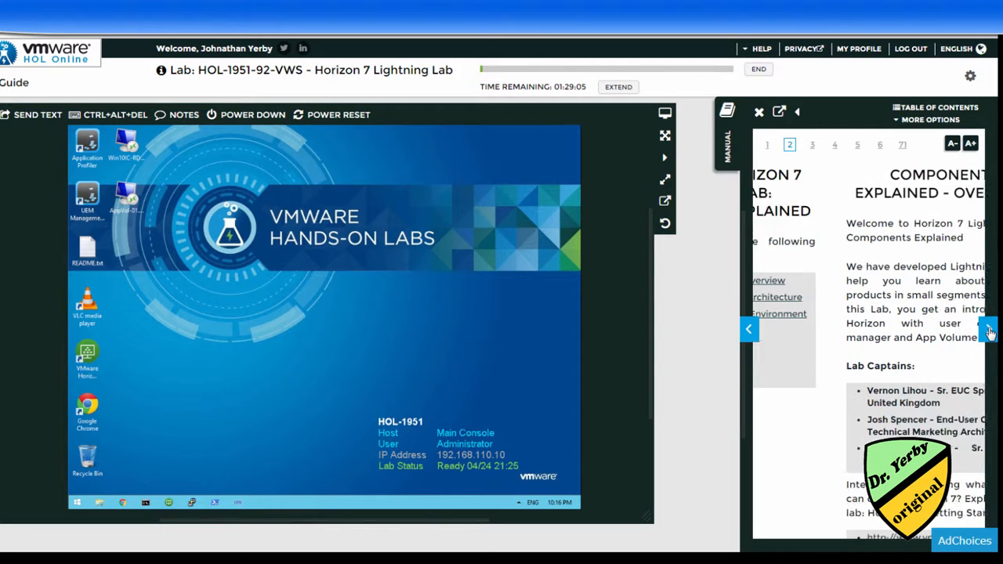
scroll(858, 296, "down", 3)
scroll(858, 298, "down", 1)
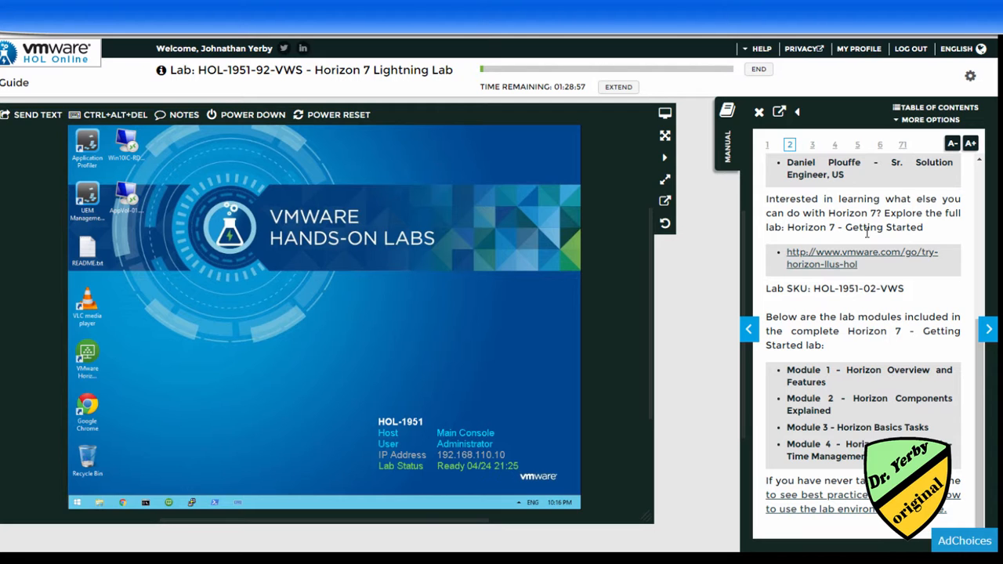
scroll(893, 239, "up", 1)
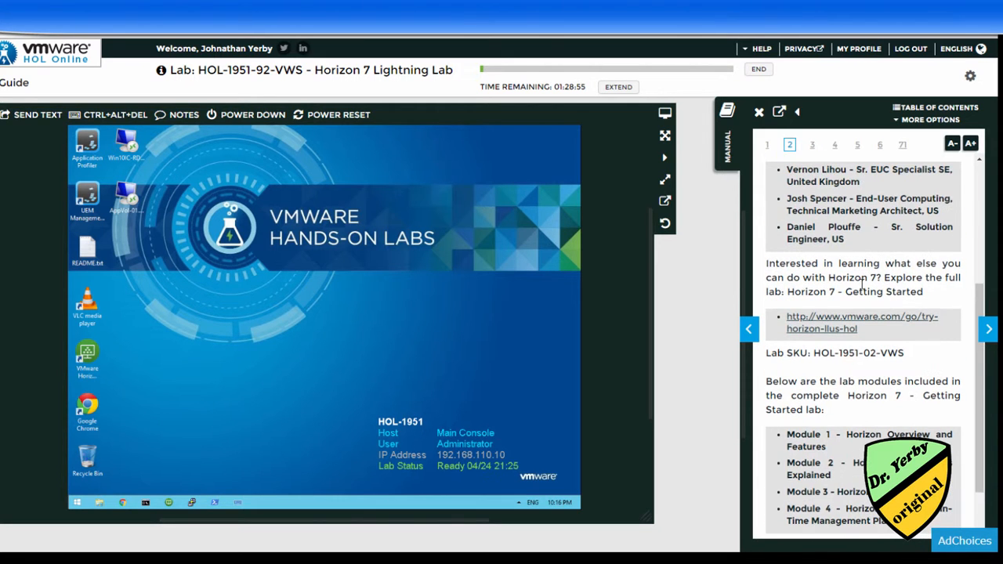
scroll(902, 259, "down", 1)
Page through Horizon Components and Architecture to Horizon Logical Architecture and view its diagram enlarged.
left_click(987, 334)
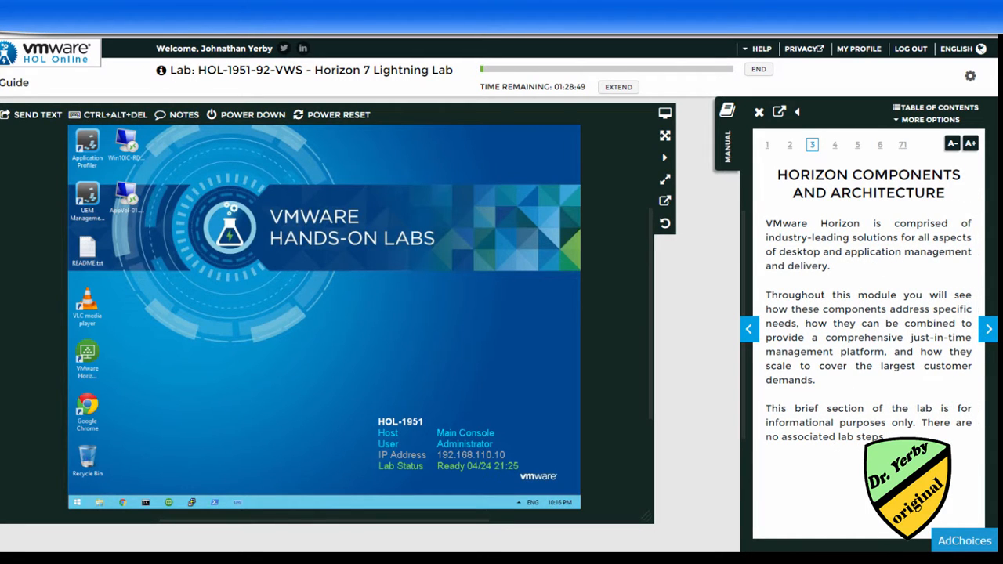
left_click(987, 332)
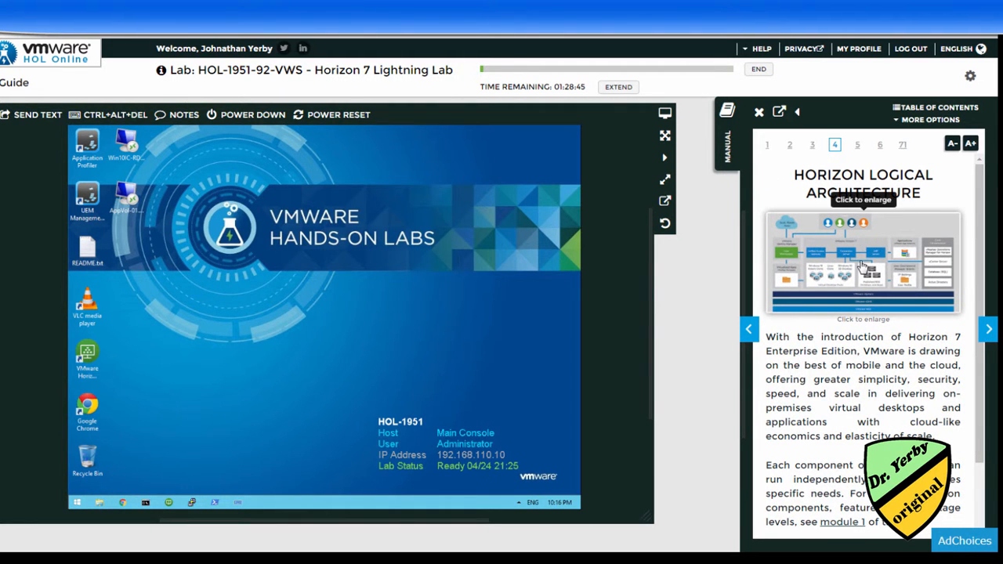
left_click(862, 267)
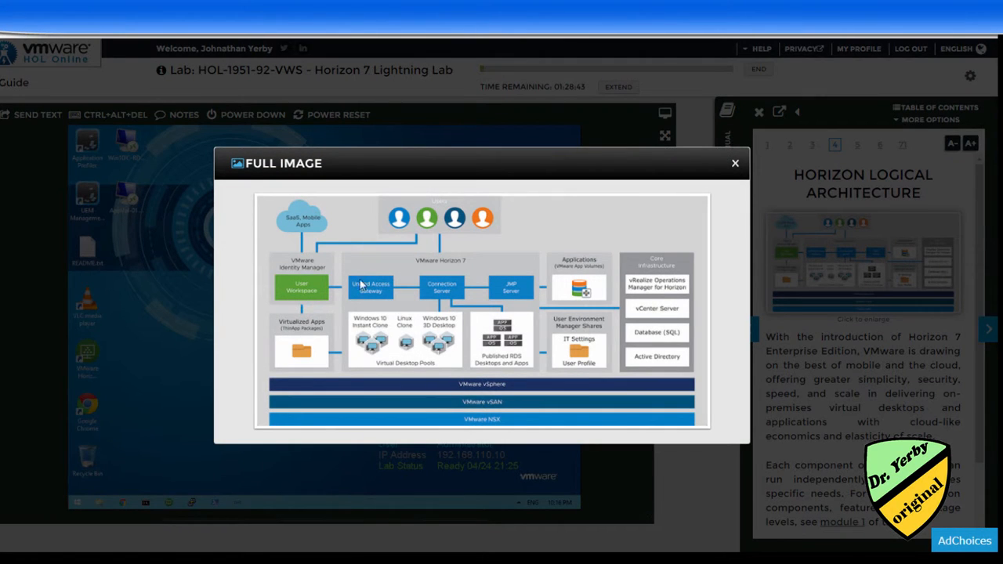
left_click(737, 165)
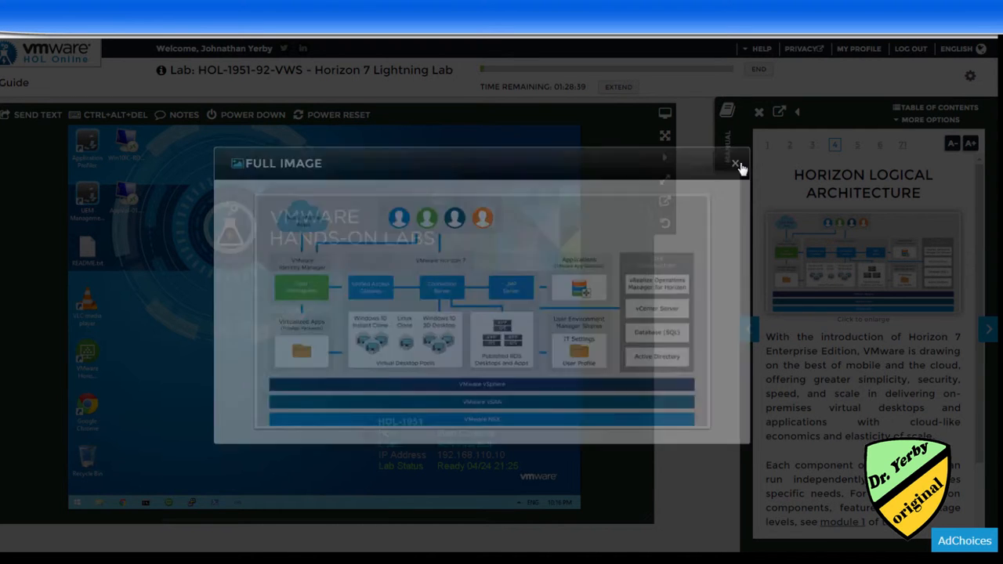
scroll(837, 451, "down", 3)
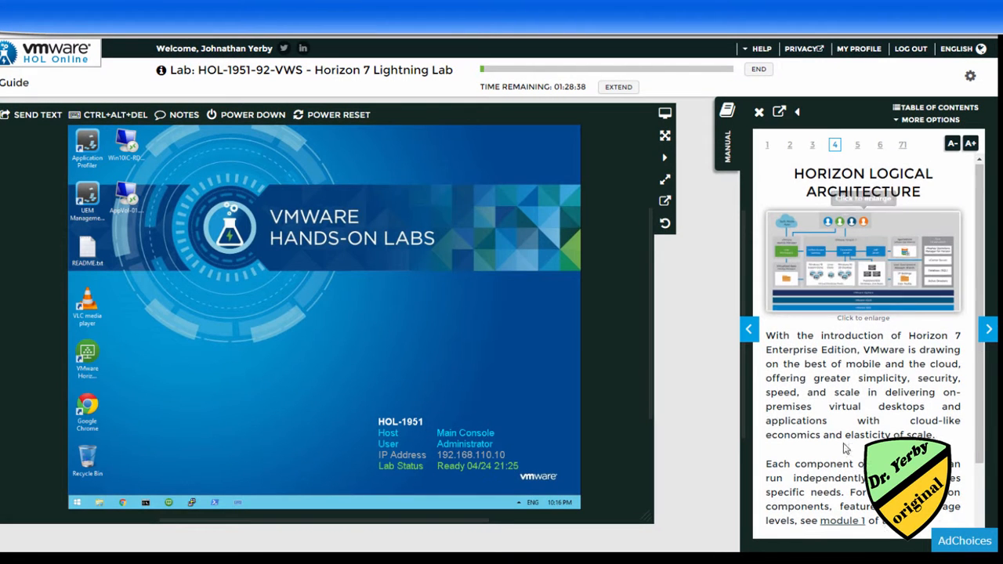
Advance the manual through Just-in-Time Management Platform to Designing a Horizon 7 Implementation.
left_click(989, 331)
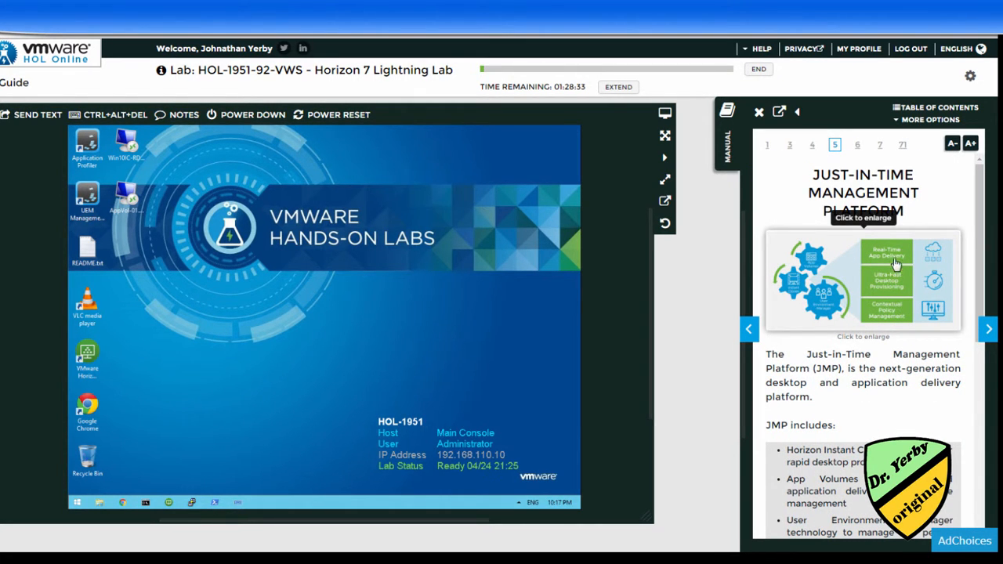
scroll(901, 313, "down", 4)
scroll(993, 335, "down", 2)
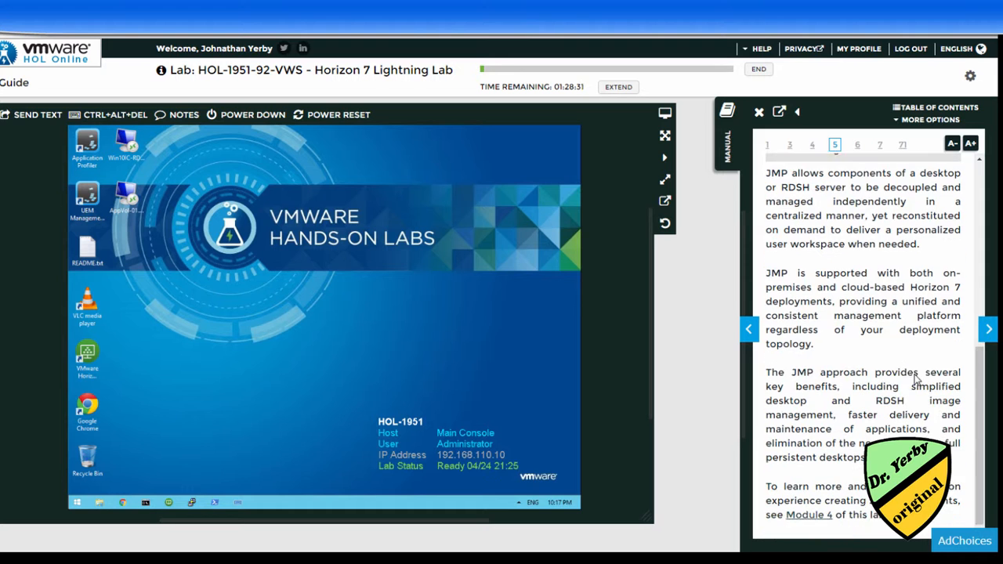
left_click(989, 333)
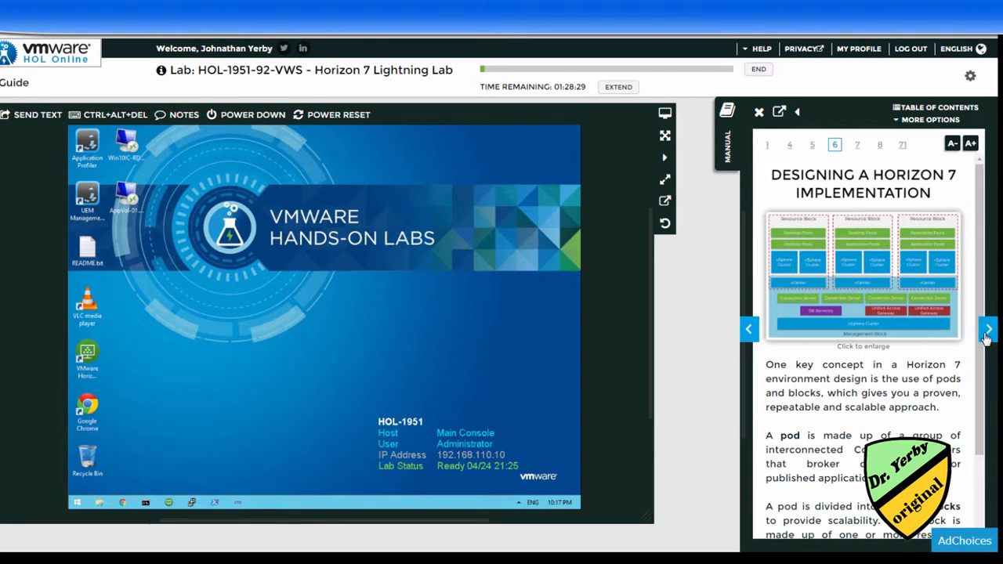
scroll(914, 345, "down", 1)
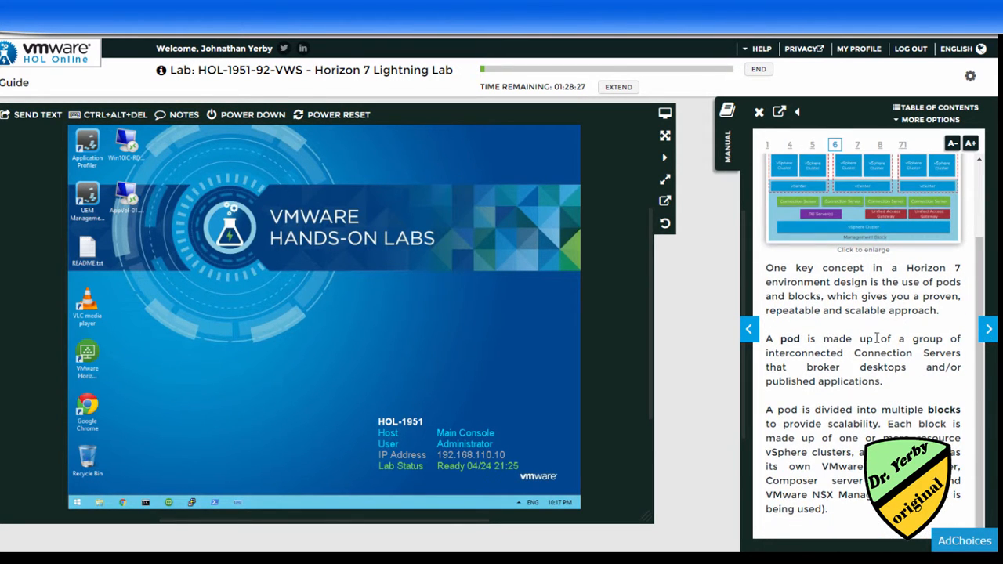
scroll(877, 338, "up", 1)
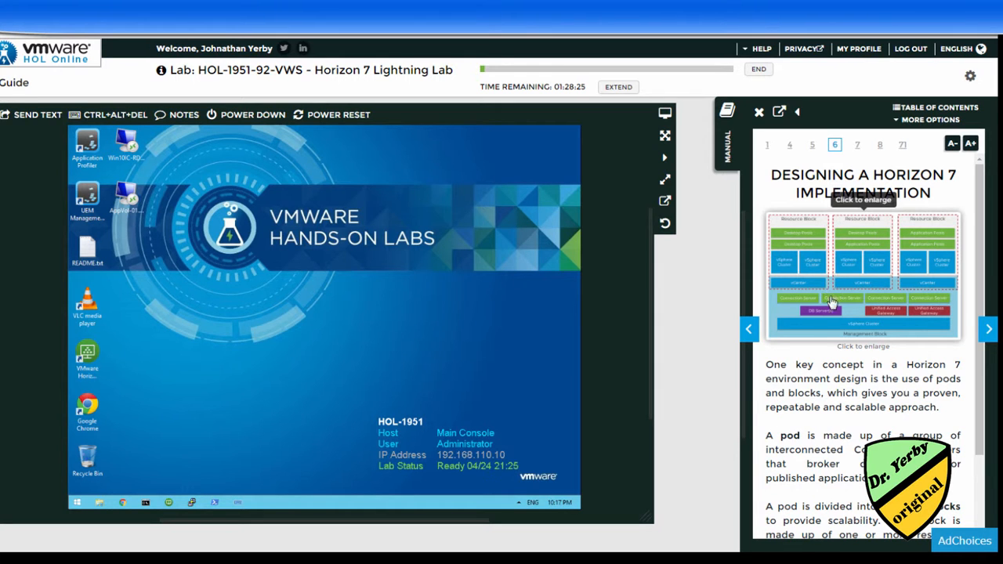
Page on from Horizon 7 at Scale through Authentication and True SSO to the UEM overview video page.
left_click(990, 331)
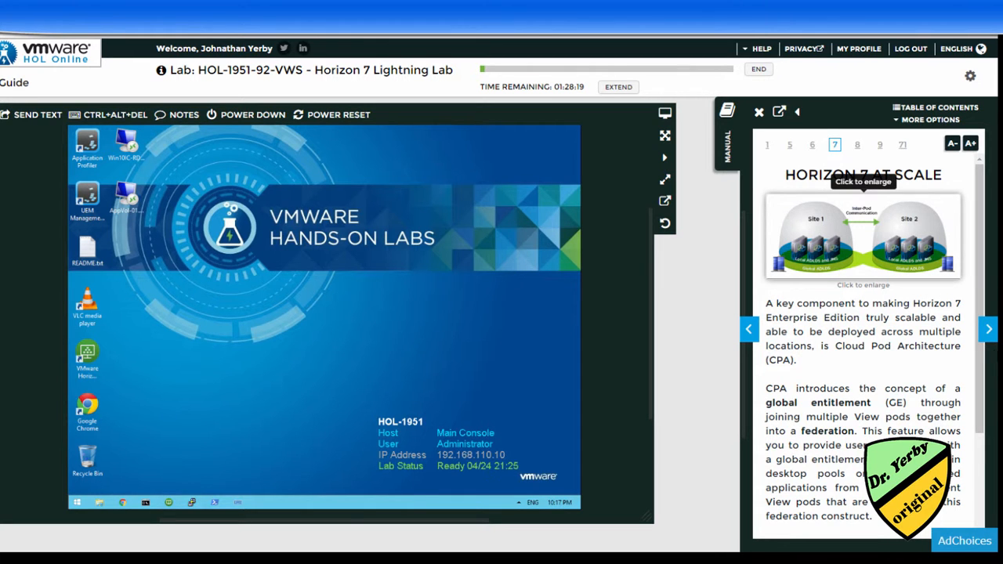
left_click(989, 331)
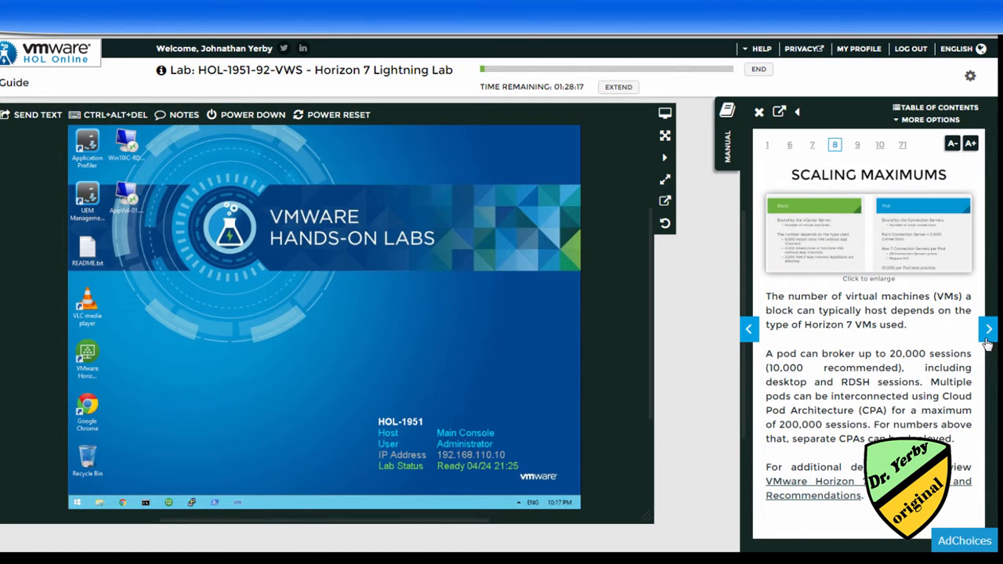
left_click(989, 332)
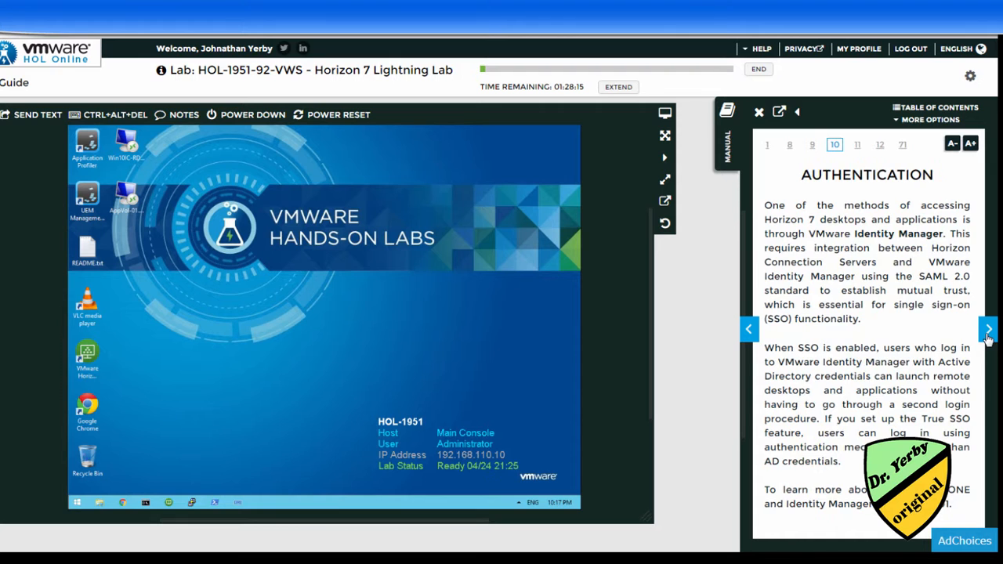
left_click(989, 331)
left_click(989, 331)
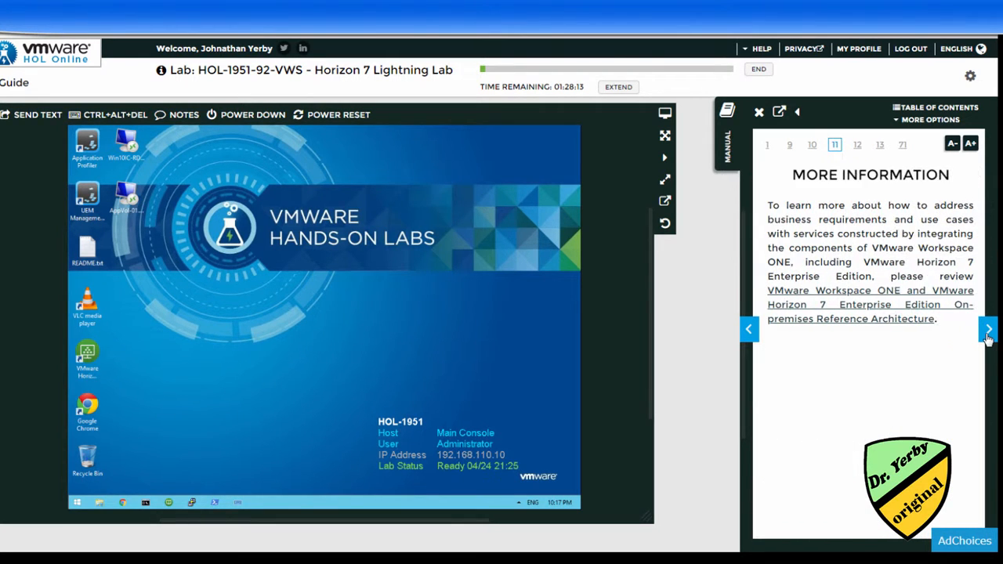
left_click(990, 331)
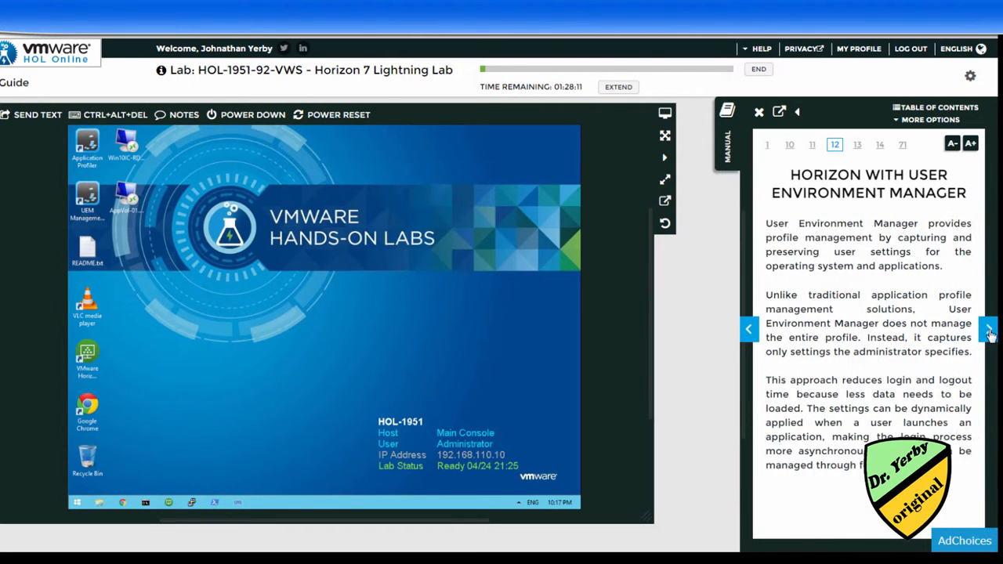
left_click(989, 331)
left_click(989, 331)
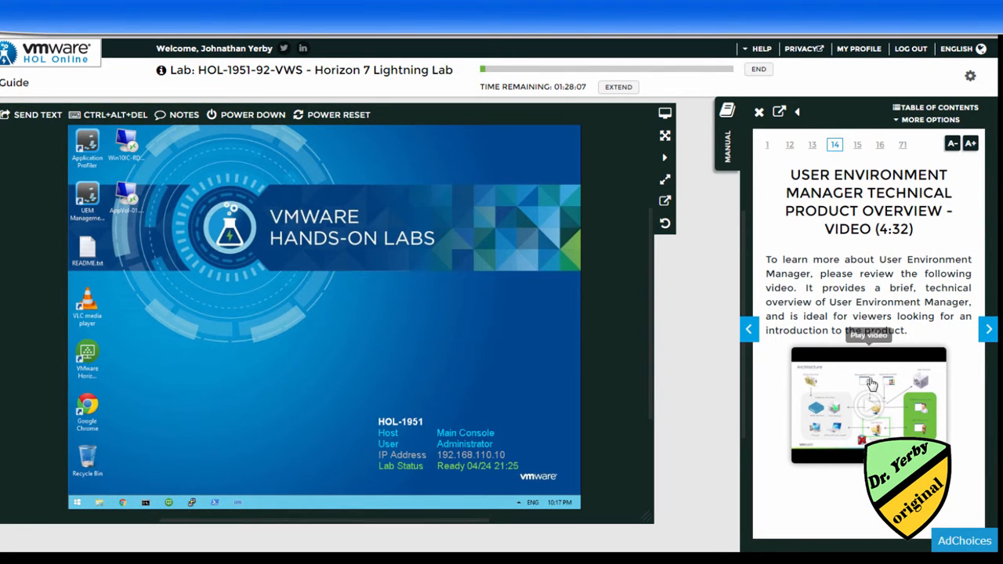
Play the UEM technical overview video briefly, pause it, and close the player.
left_click(860, 403)
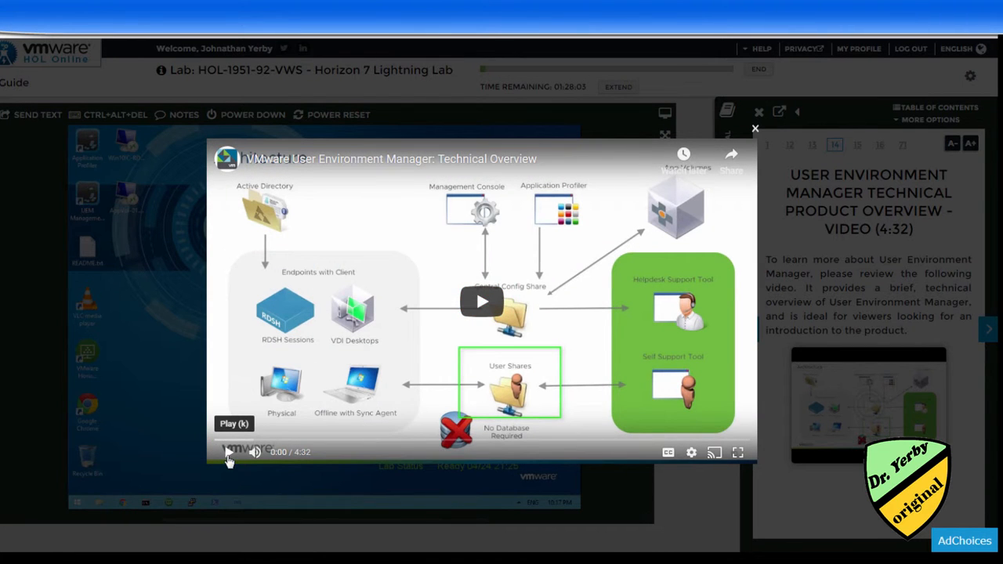
left_click(229, 456)
left_click(229, 456)
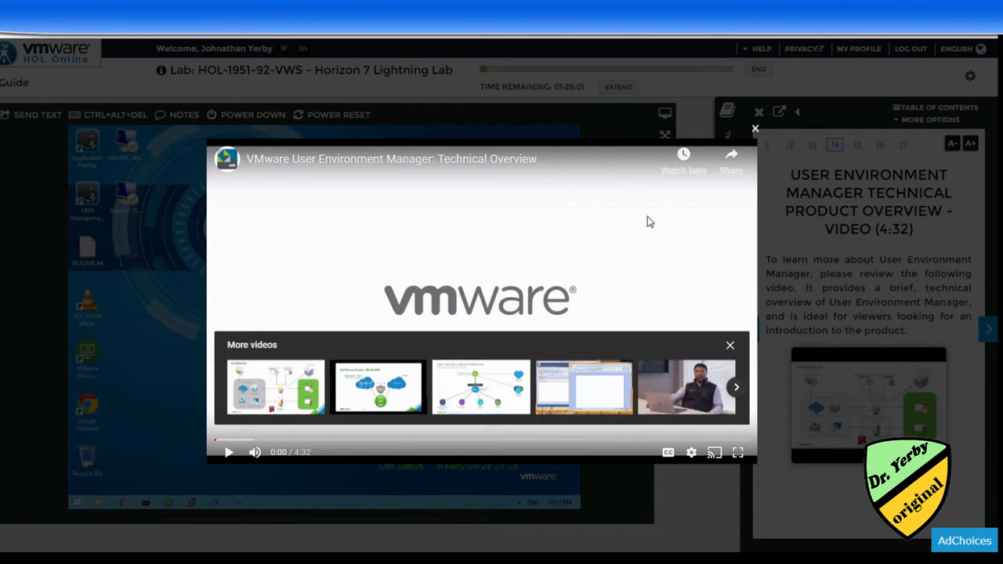
left_click(755, 128)
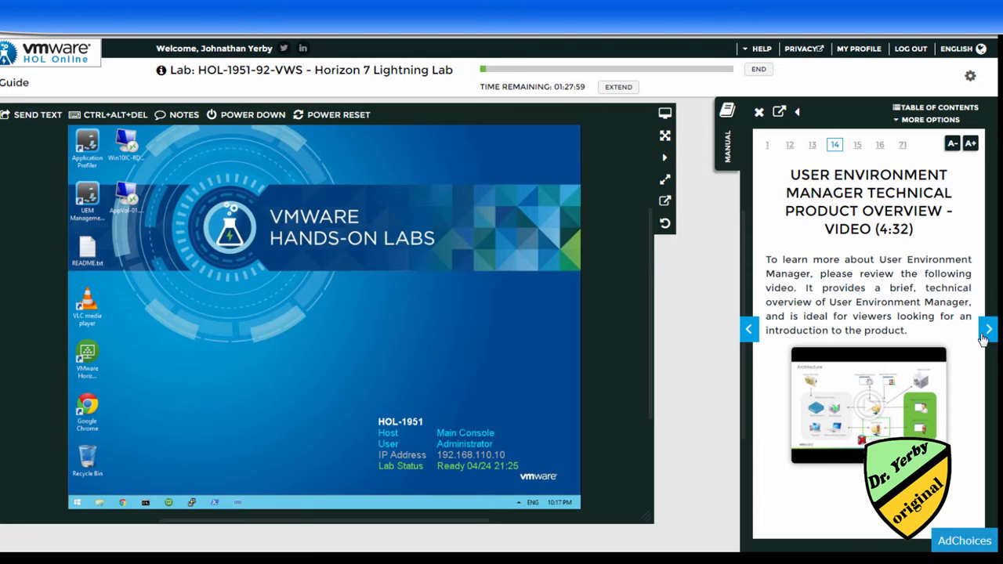
Advance to User Environment Manager Administration Overview and view its console screenshot enlarged.
left_click(988, 331)
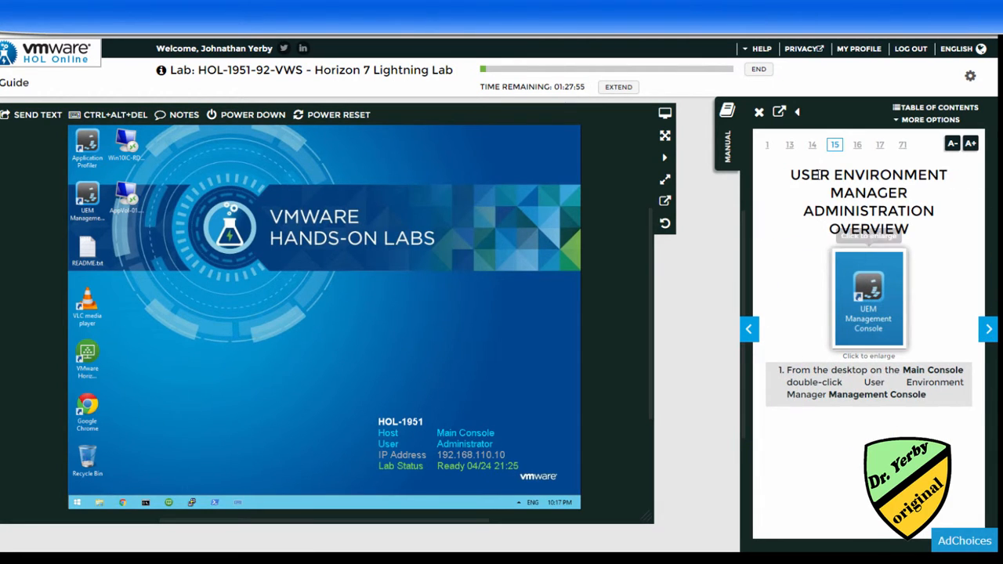
left_click(873, 305)
left_click(537, 232)
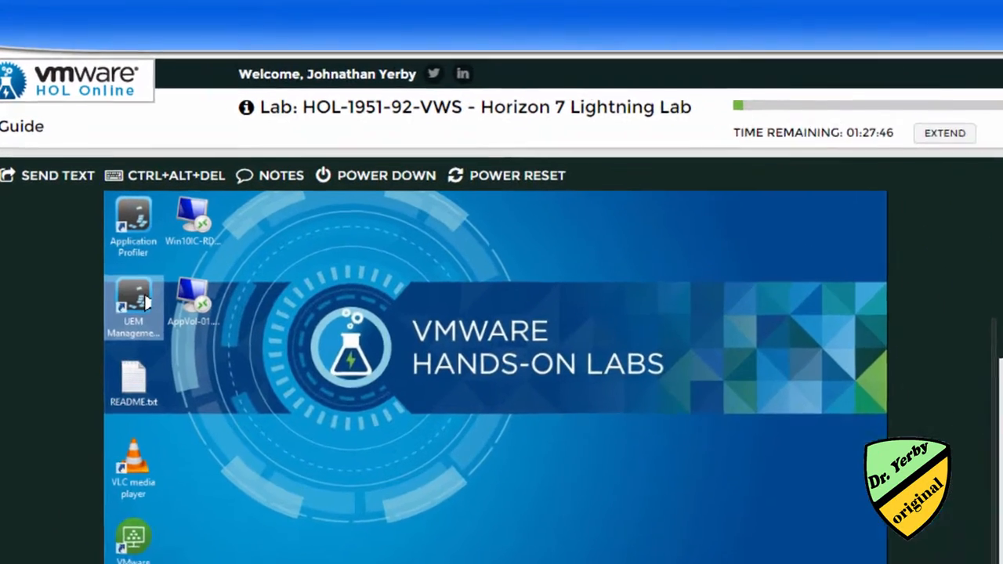
Launch the UEM Management Console and read the manual's whitelist approach passage on the next page.
left_click(95, 197)
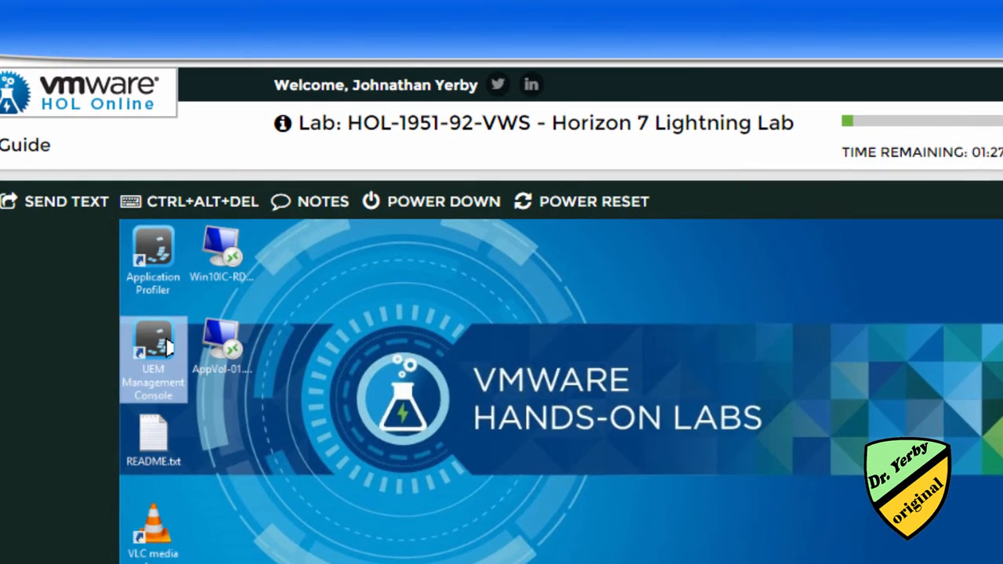
double_click(167, 347)
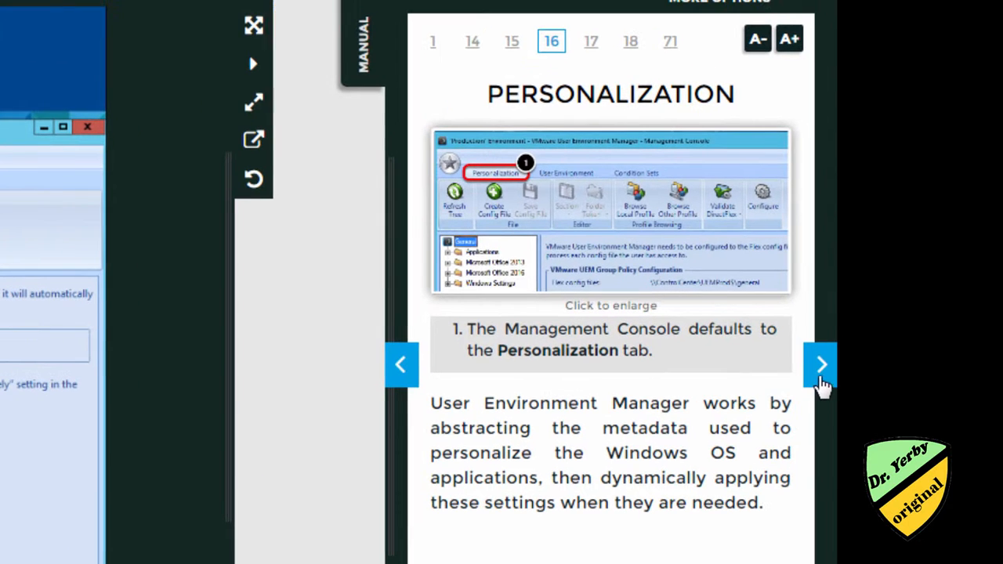
left_click(821, 382)
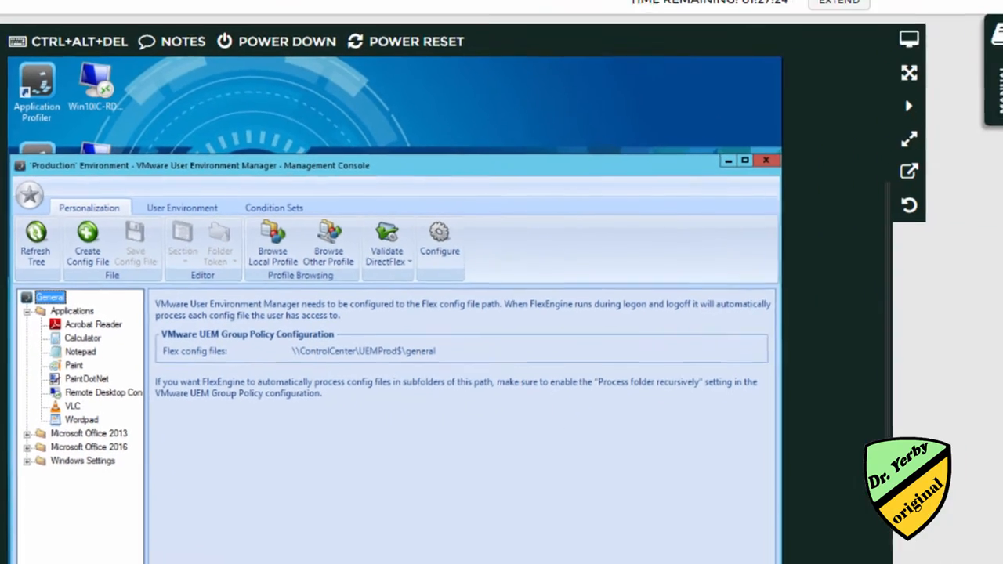
left_click_drag(898, 139, 954, 164)
left_click(907, 183)
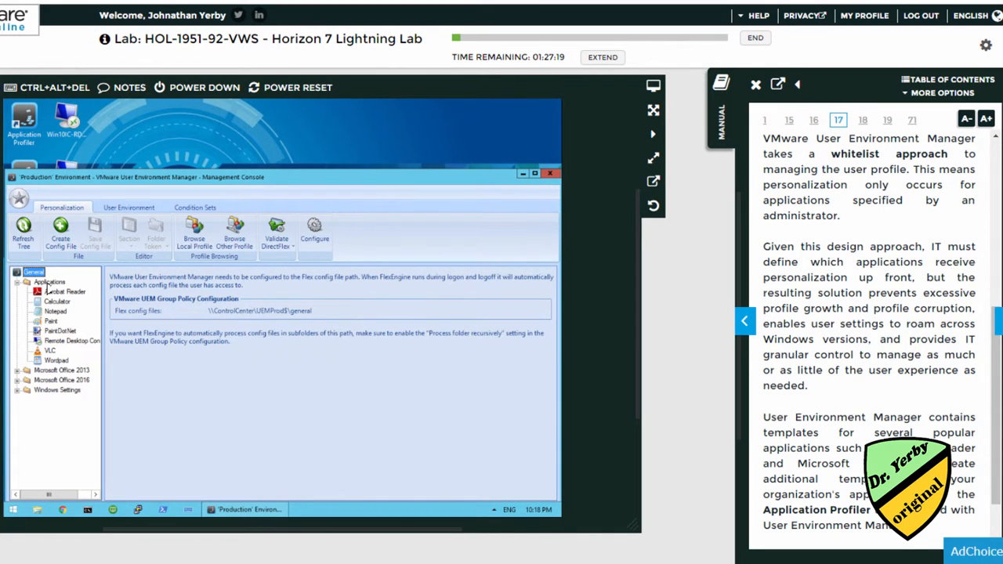
Look at the Applications group and the General Flex config path, then advance the manual to PaintDotNet.
left_click(48, 282)
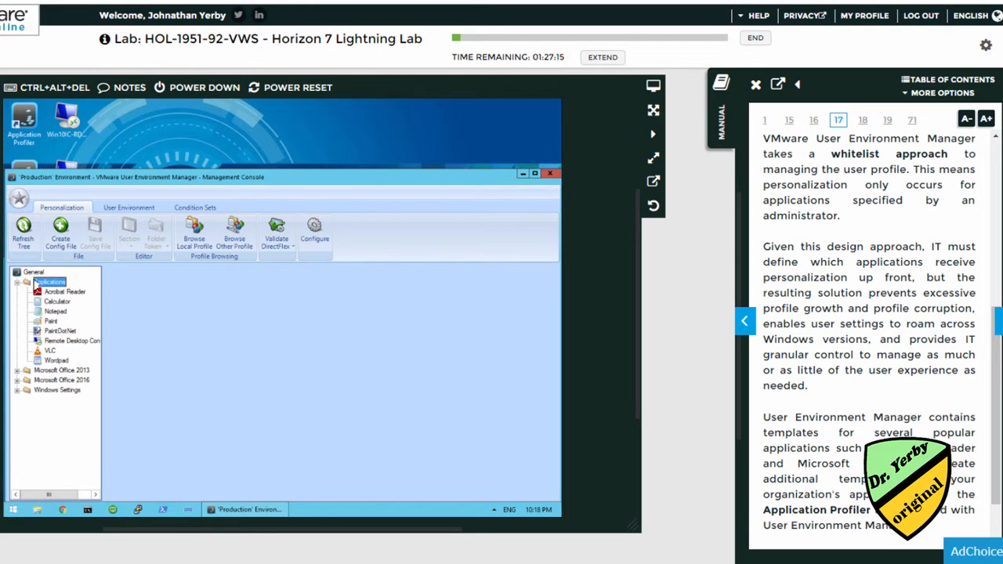
left_click(33, 272)
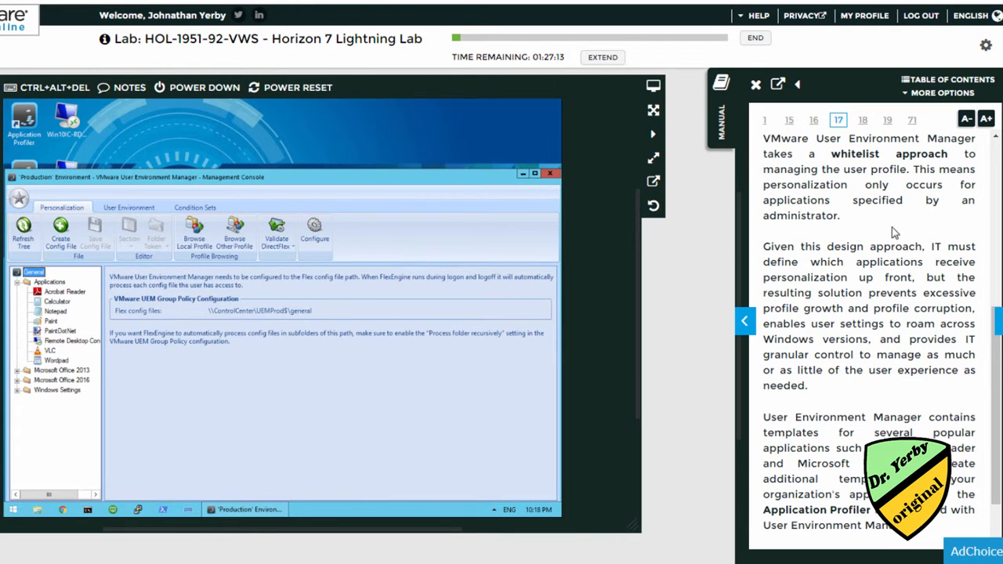
left_click_drag(890, 262, 874, 279)
scroll(886, 319, "down", 1)
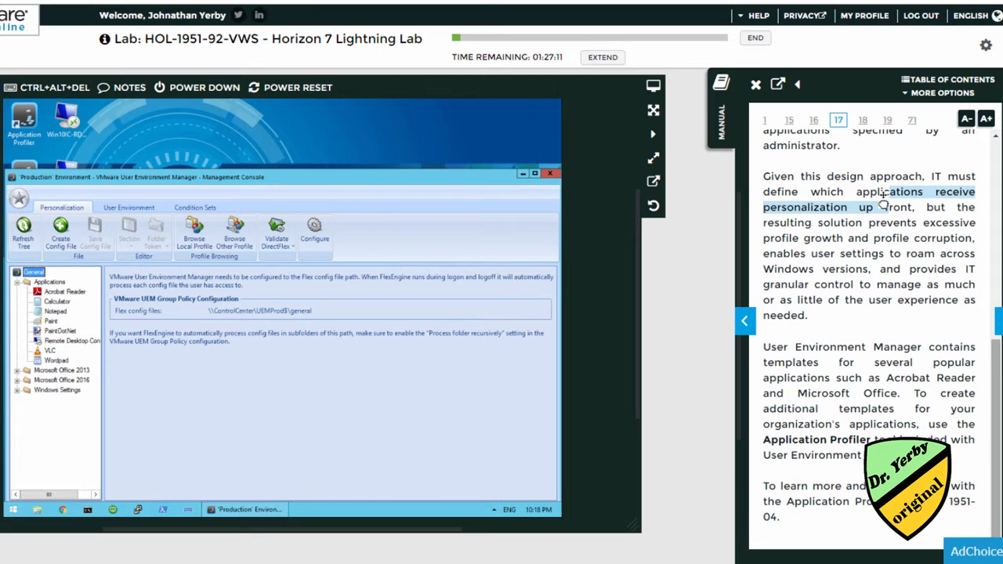
left_click(998, 317)
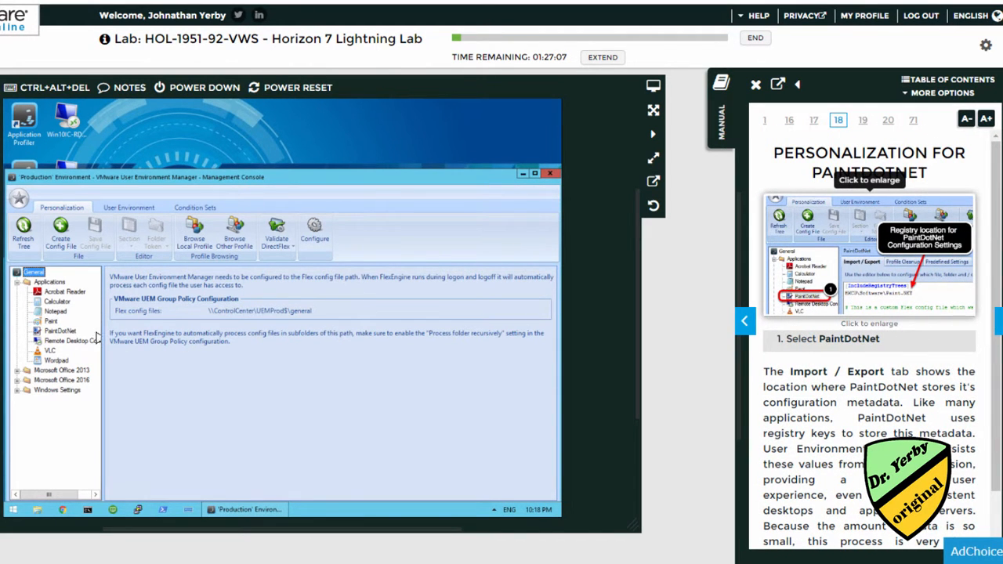
Open the PaintDotNet config file, highlight its HKCU\Software\Paint.NET import path, and advance the manual to DirectFlex.
left_click(63, 331)
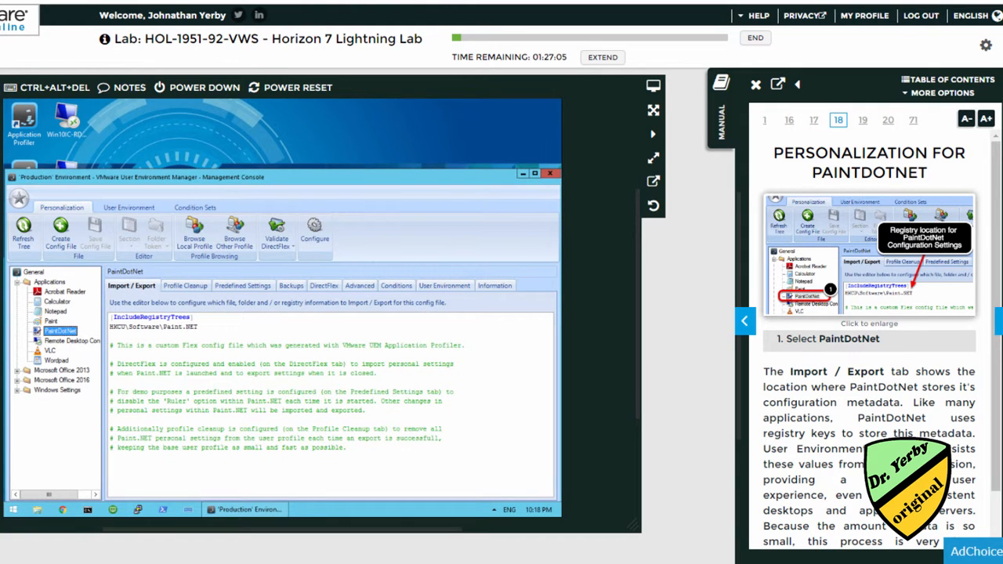
left_click(111, 335)
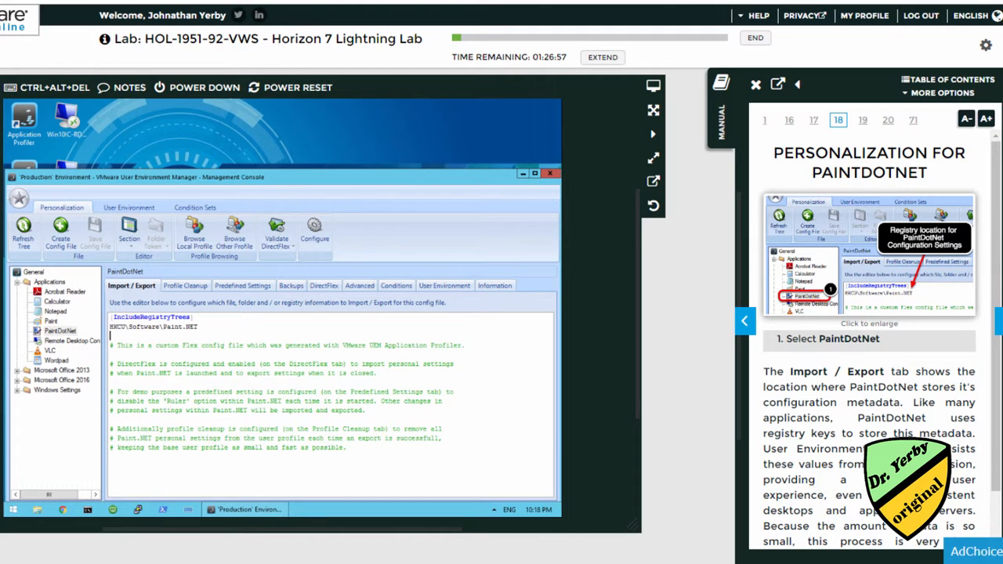
left_click_drag(199, 327, 111, 329)
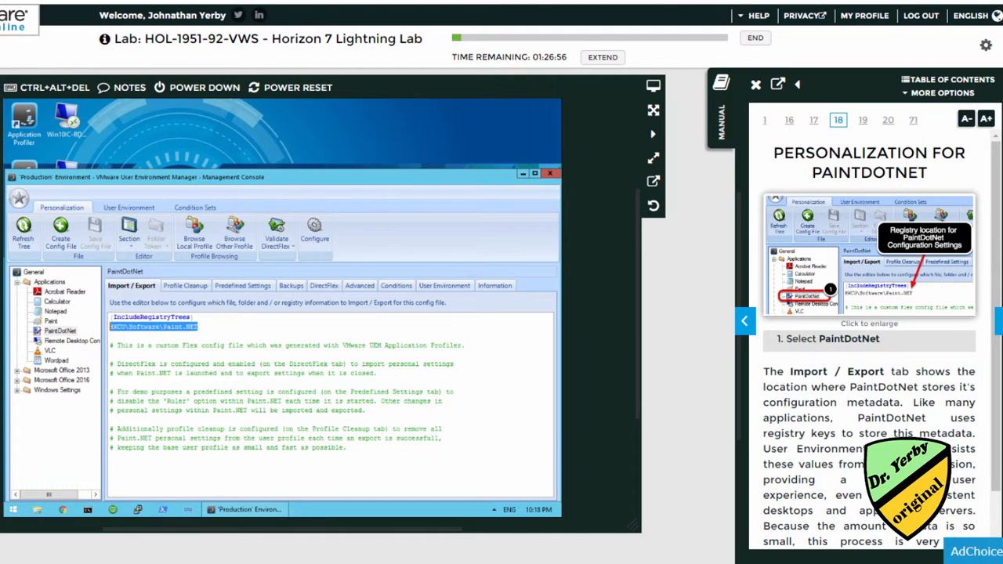
left_click(117, 327)
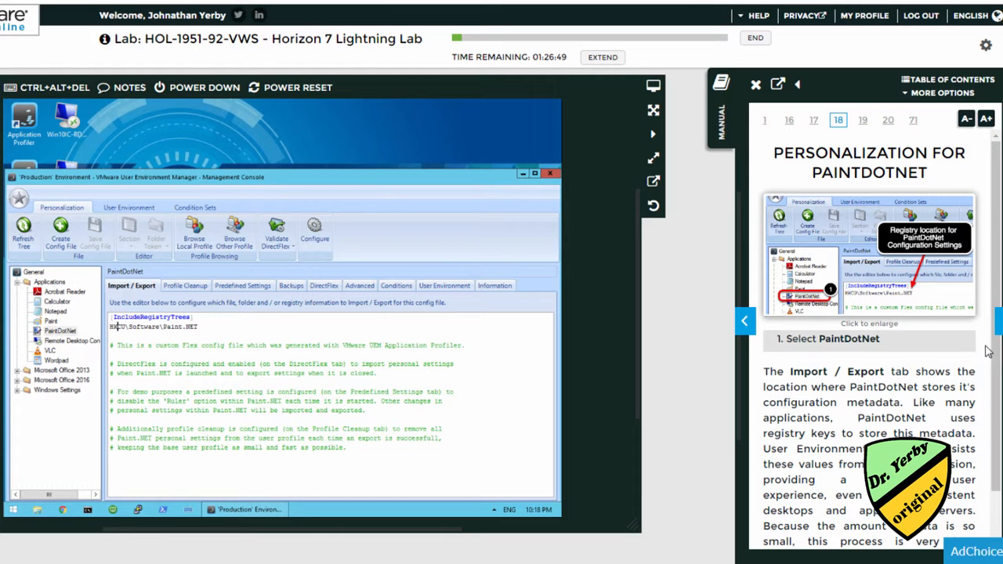
scroll(912, 365, "down", 1)
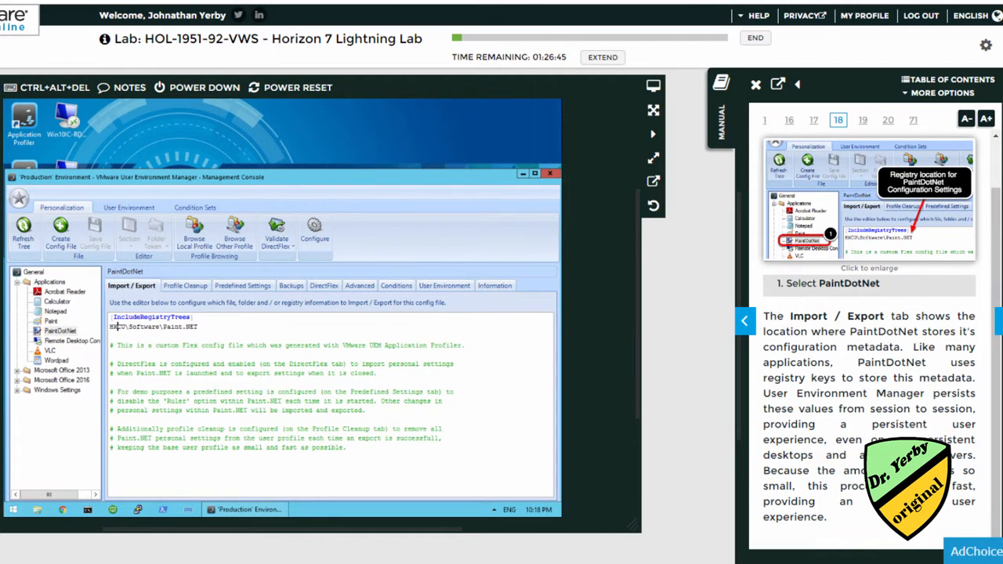
left_click(989, 337)
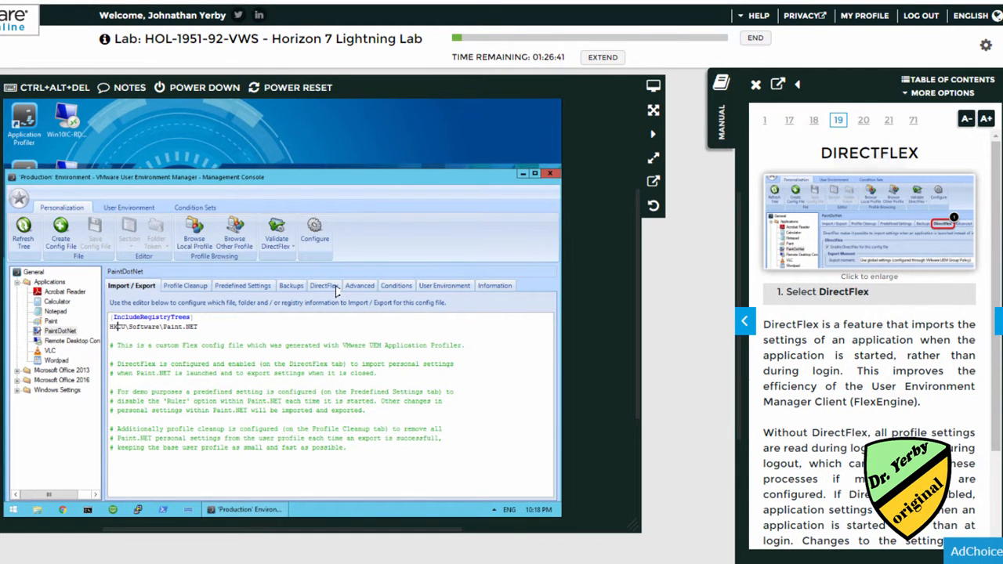
View PaintDotNet's DirectFlex tab, then select its Partially Enforced Settings predefined entry.
left_click(324, 286)
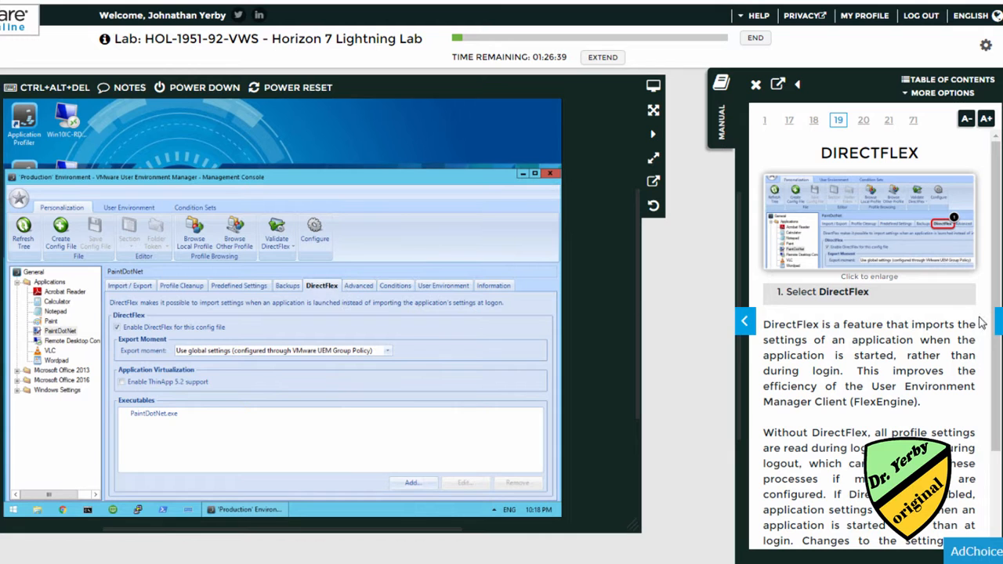
scroll(998, 329, "down", 3)
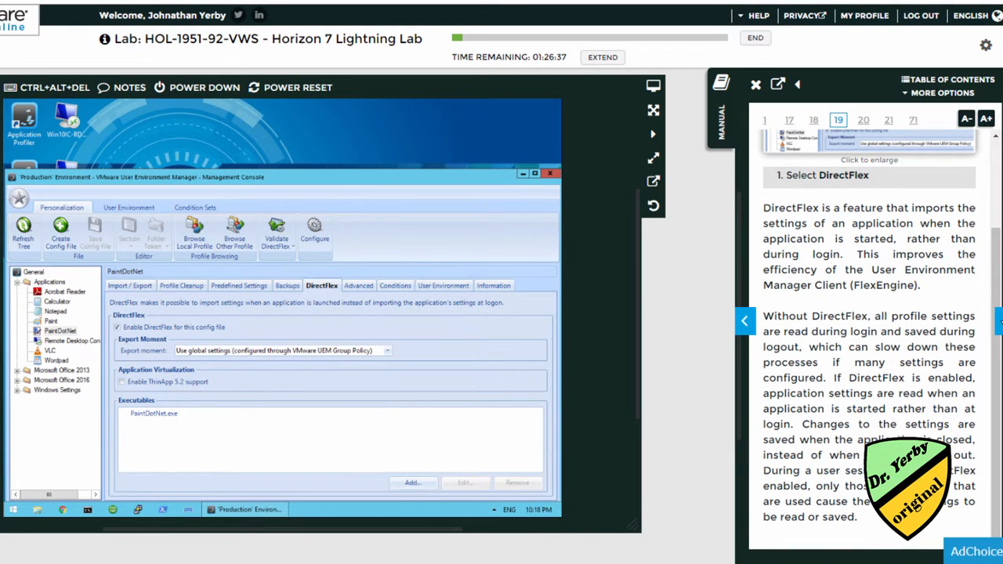
left_click(999, 321)
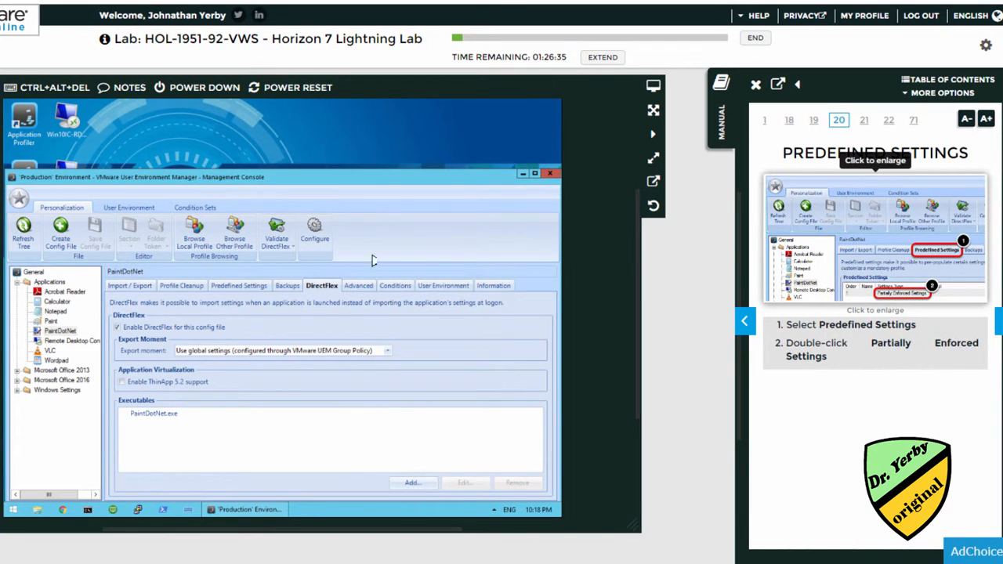
left_click(243, 287)
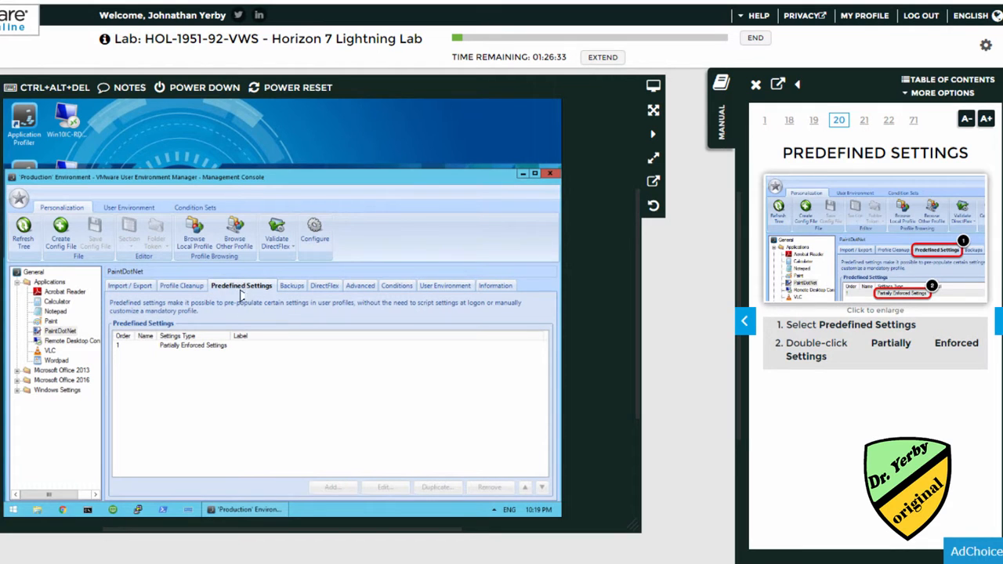
left_click(200, 347)
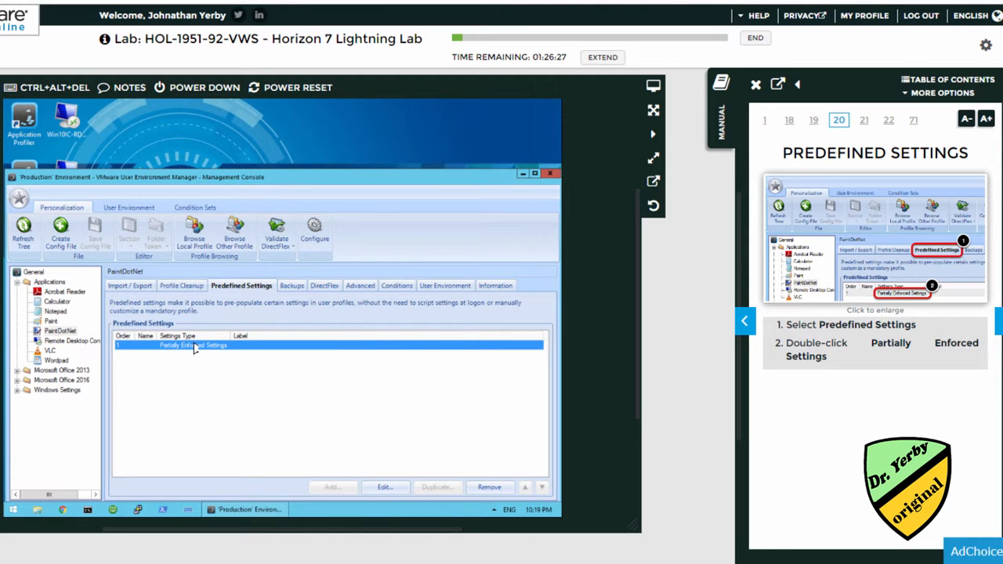
Open Partially Enforced Settings, check the Type list keeping that value, and close the editor.
double_click(195, 348)
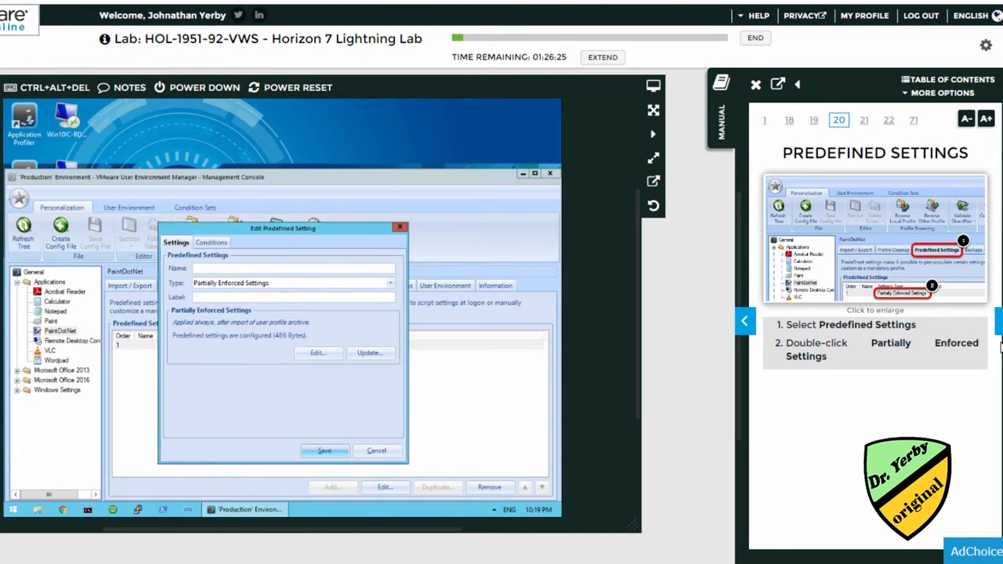
left_click(1000, 325)
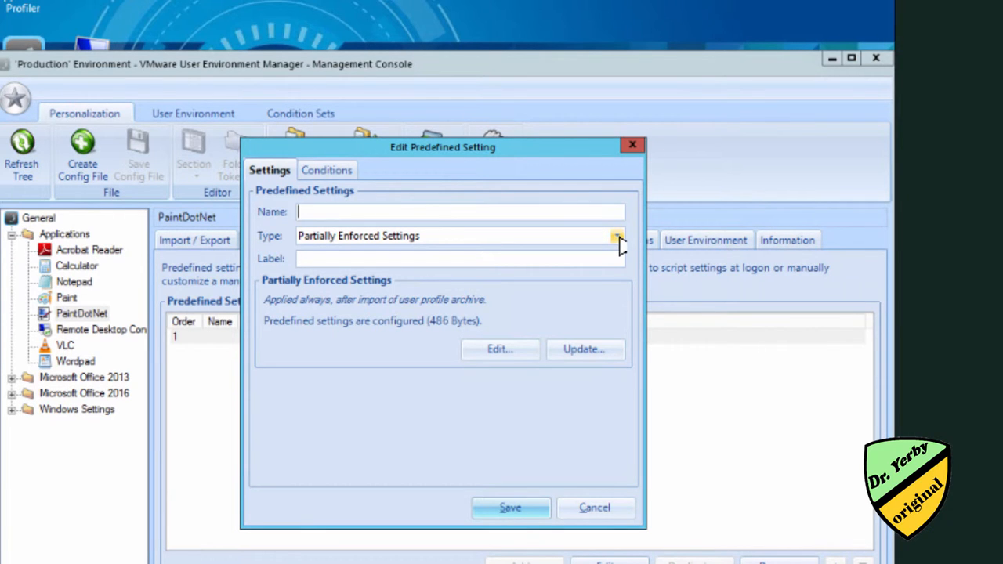
left_click(618, 238)
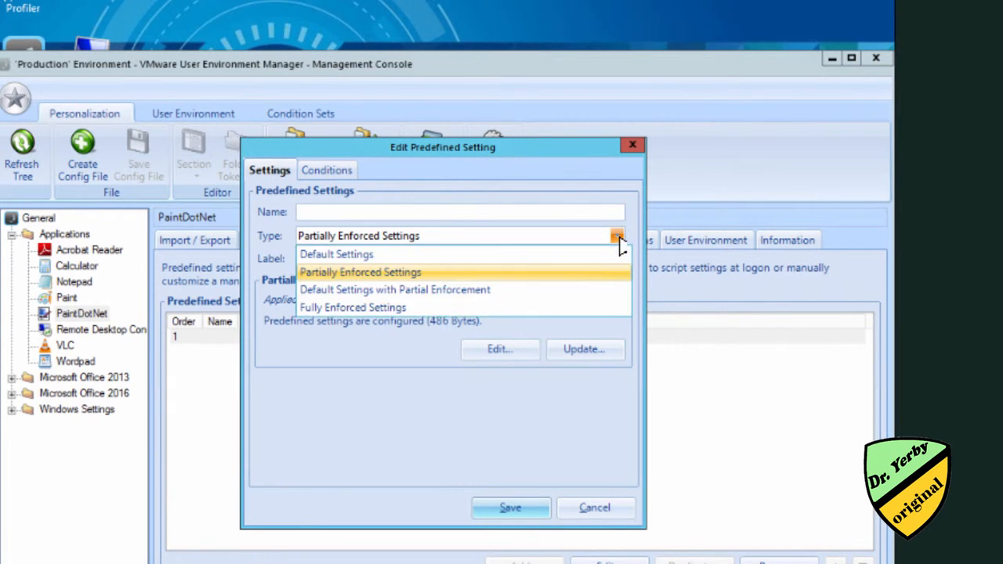
left_click(374, 274)
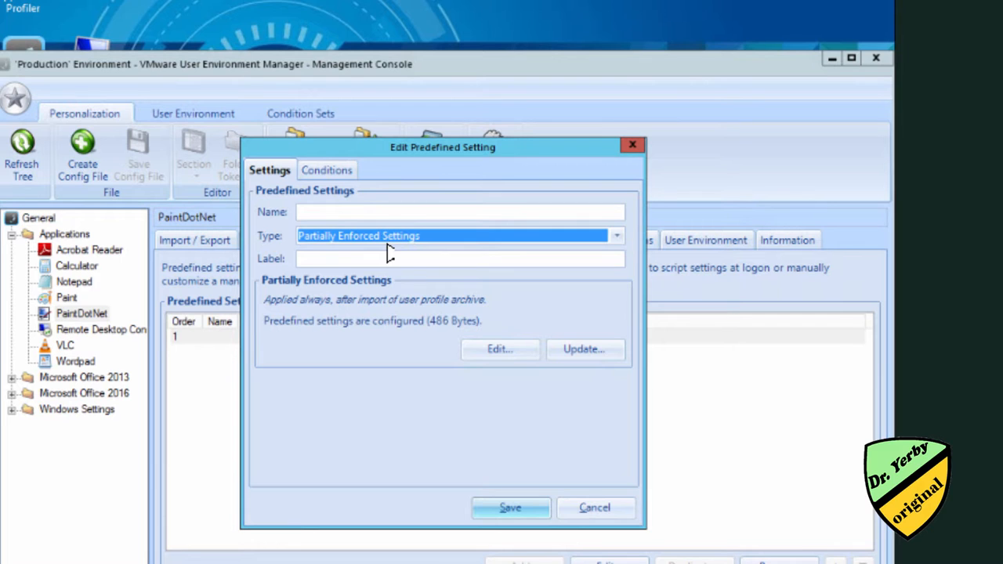
left_click(633, 145)
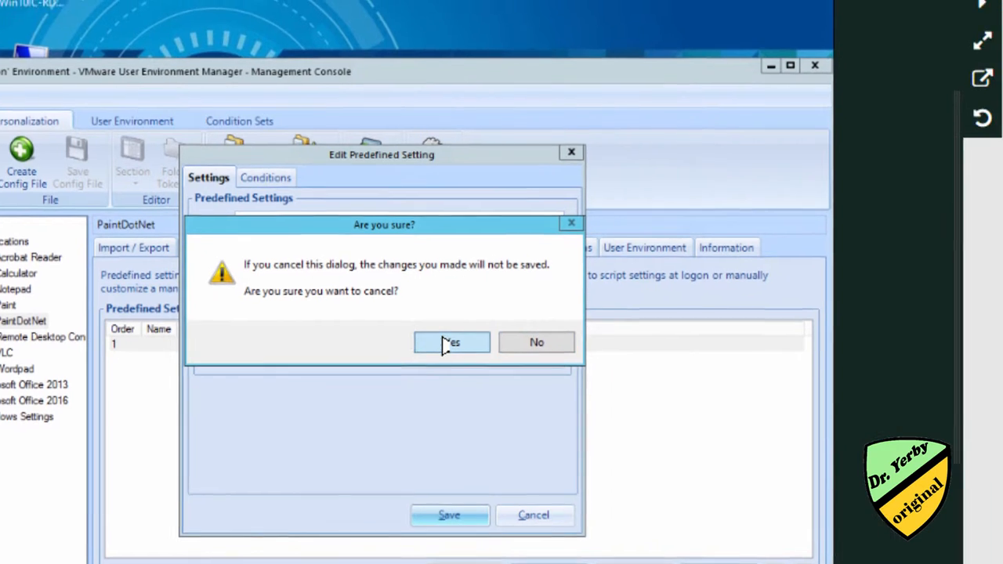
Confirm discarding the setting edit and advance the manual past Confirm Close to Windows Personalization.
left_click(506, 337)
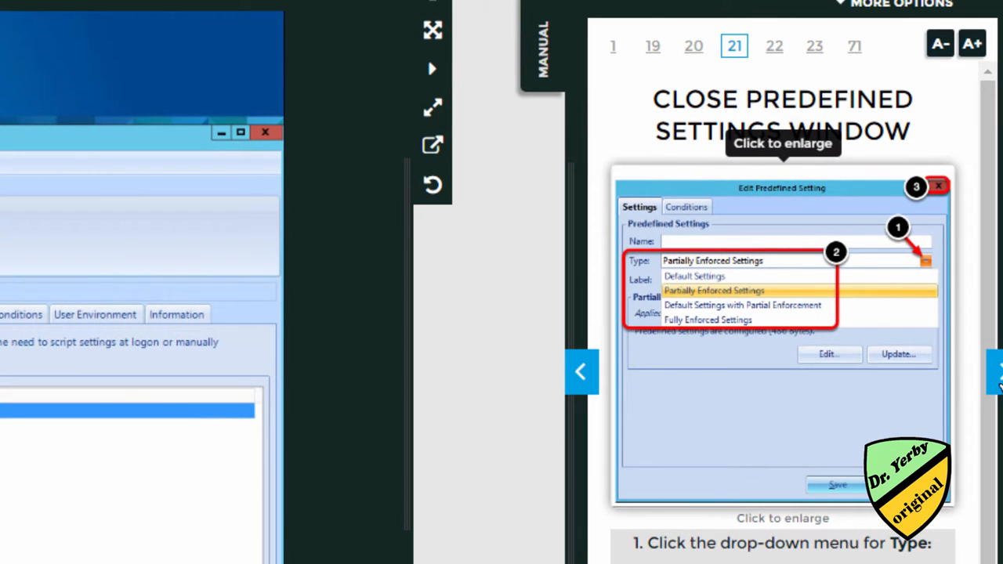
left_click(997, 373)
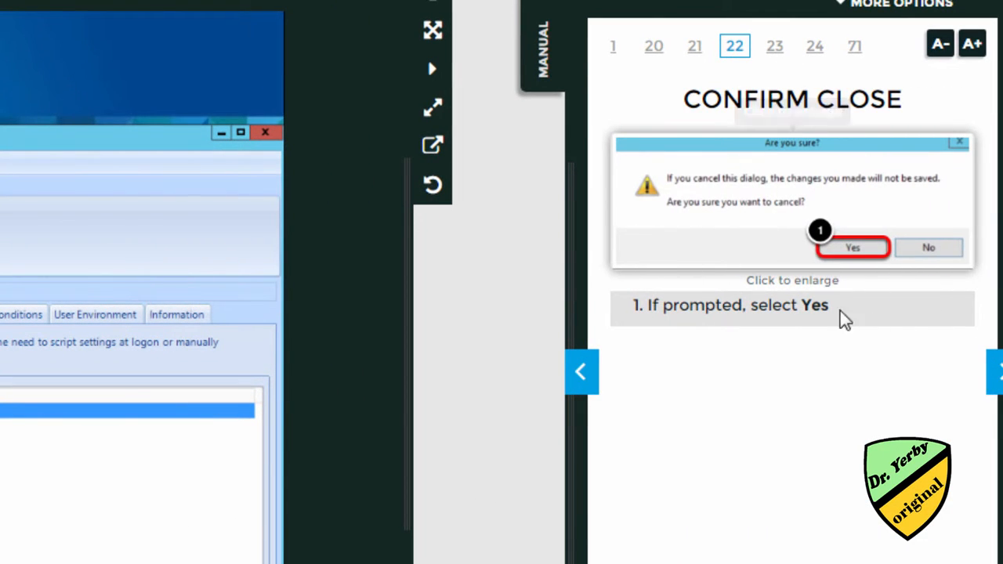
left_click(998, 376)
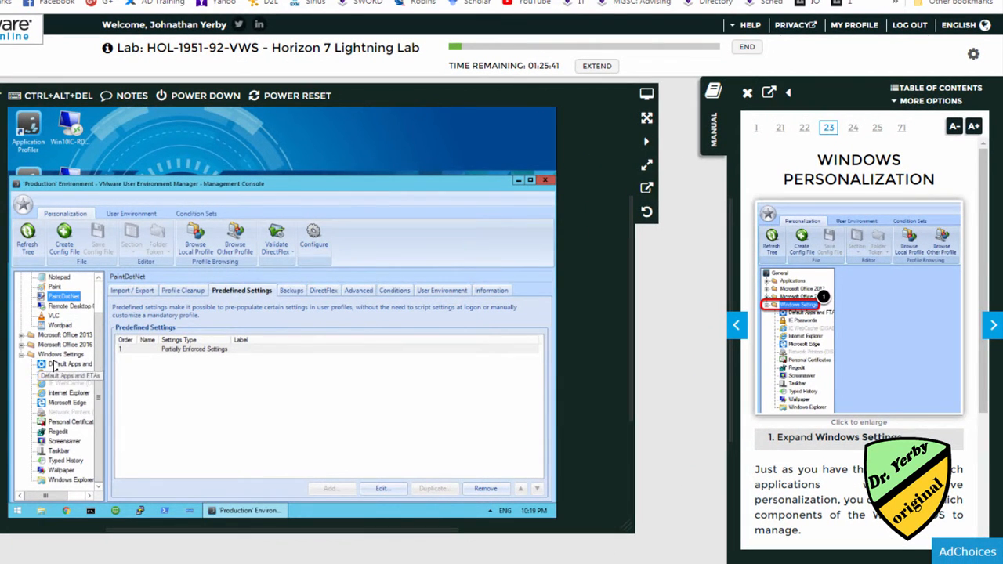
Select the Windows Settings group in the tree and advance the manual to page 24, User Environment.
left_click(48, 364)
left_click(58, 355)
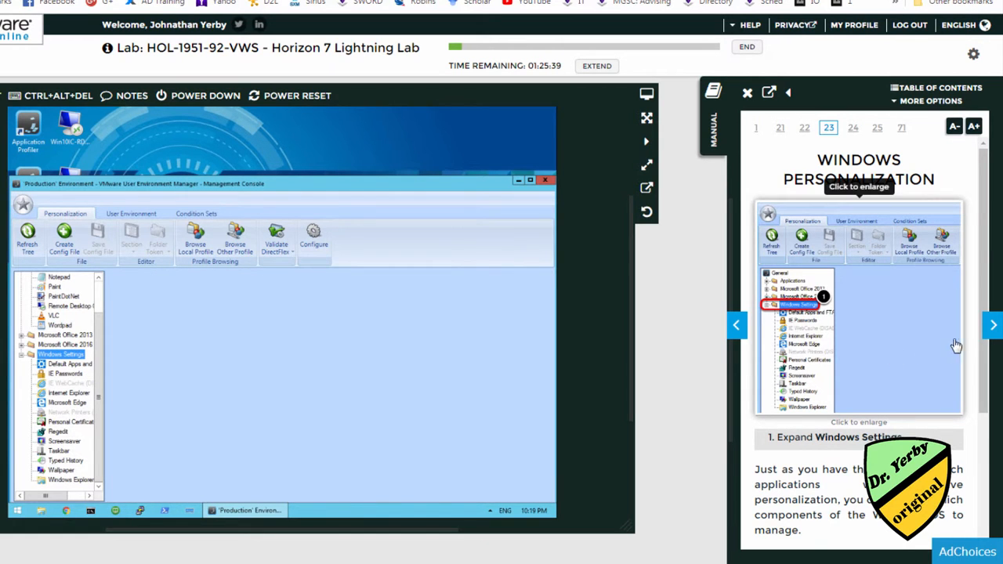
scroll(906, 399, "down", 3)
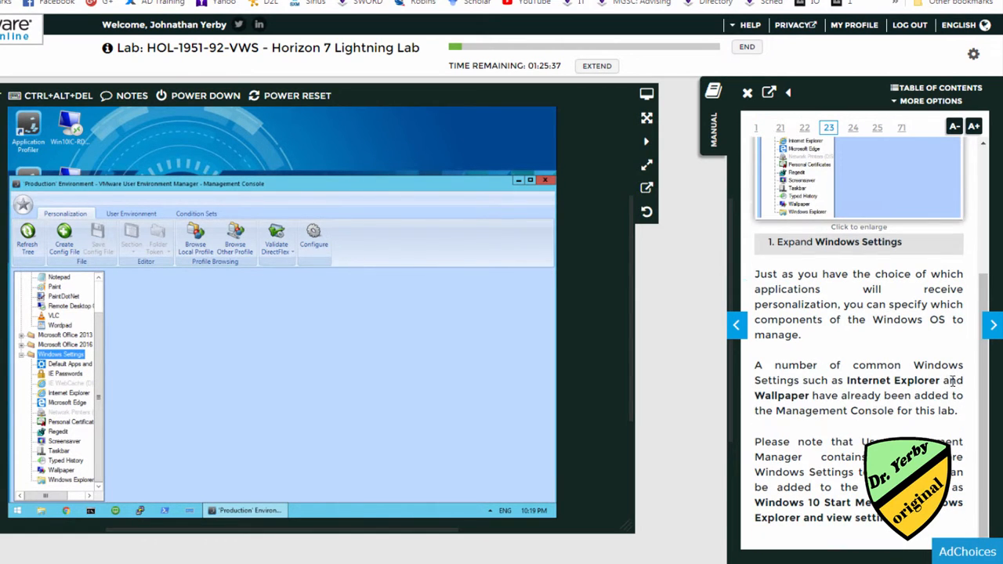
left_click(993, 326)
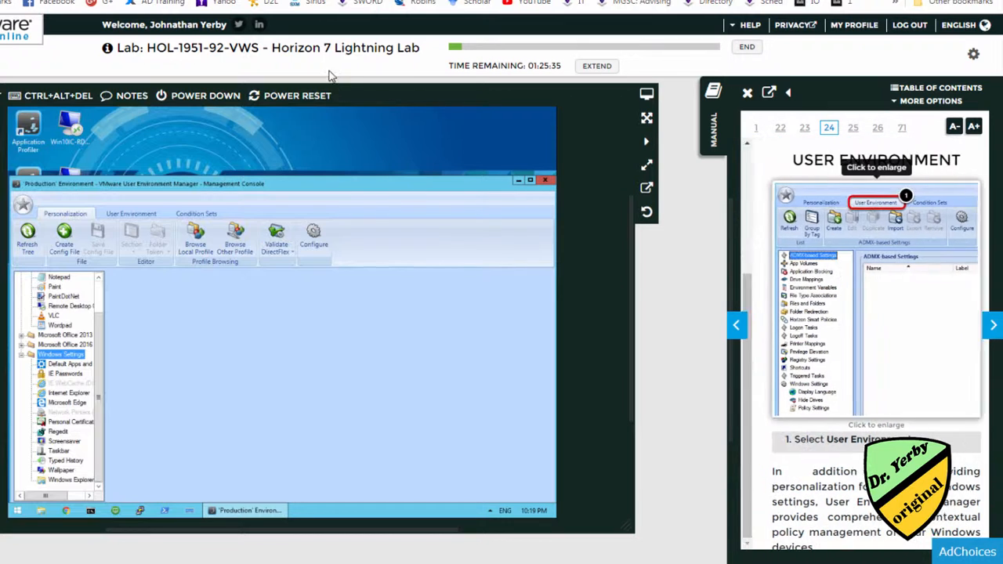